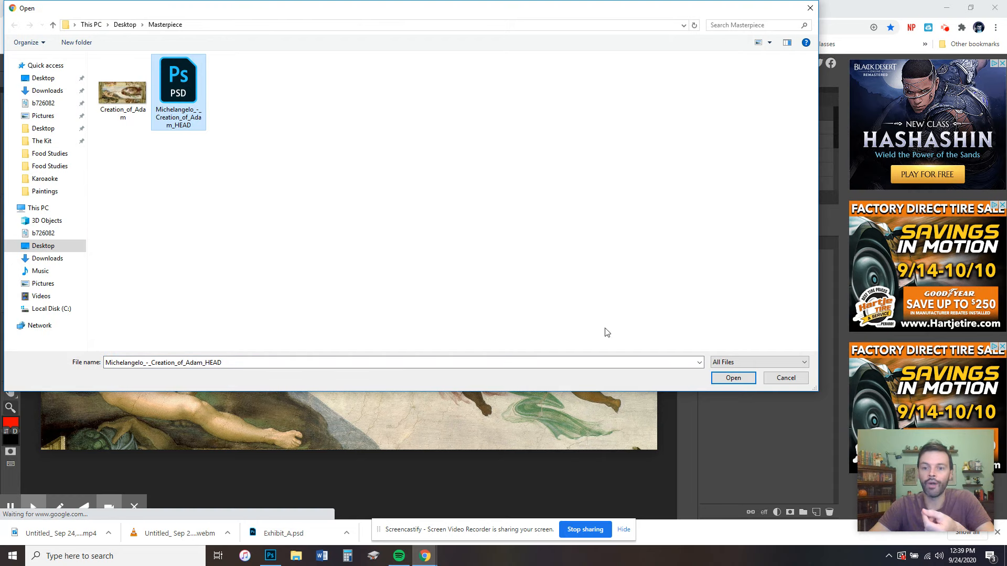
# Open the Michelangelo_-_Creation_of_Adam_HEAD file
pyautogui.click(733, 380)
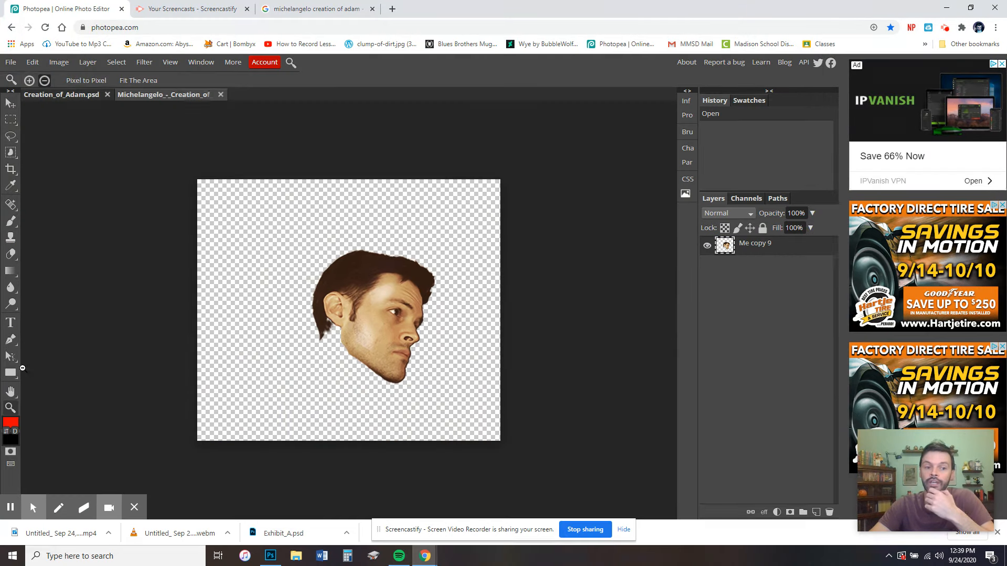
pyautogui.click(29, 80)
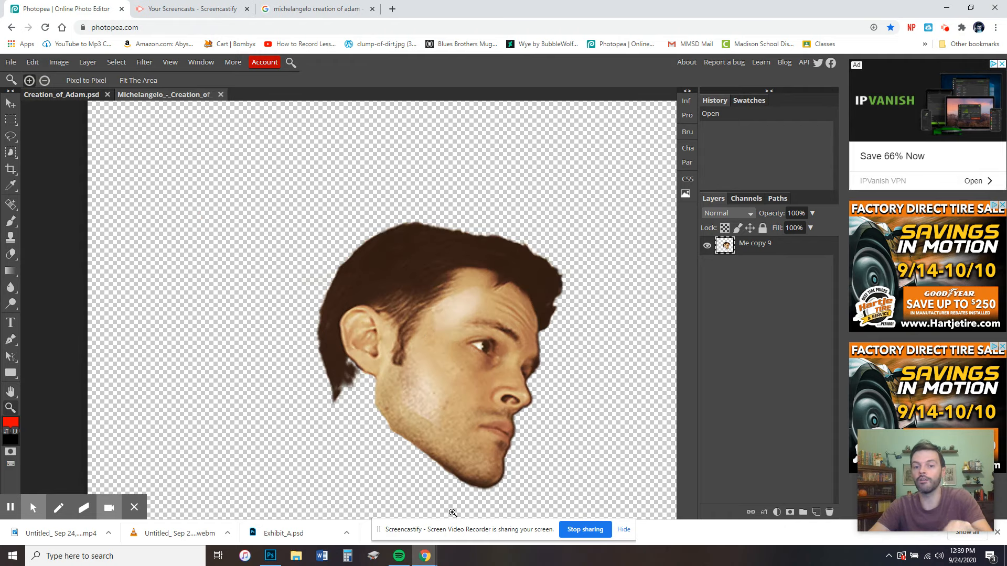
# Copy the cut-out head from its own document into the Creation_of_Adam document with the Move tool
pyautogui.click(11, 104)
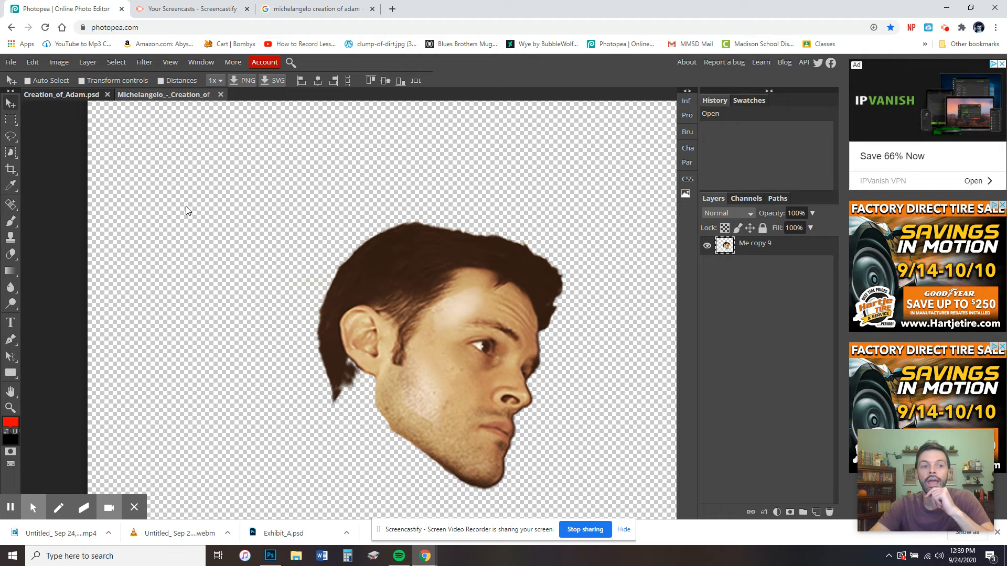
pyautogui.click(94, 99)
pyautogui.click(158, 97)
pyautogui.click(74, 97)
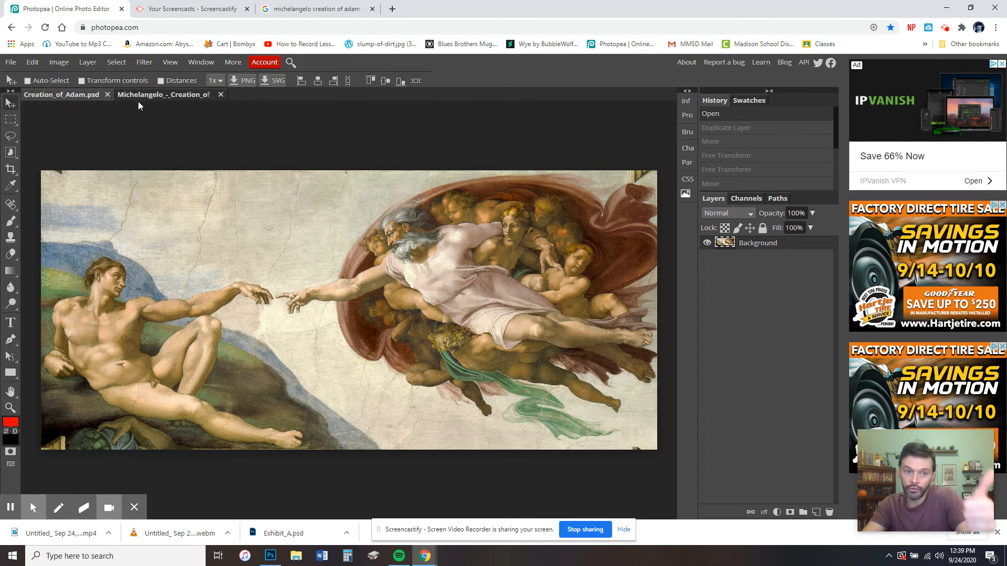
pyautogui.click(162, 99)
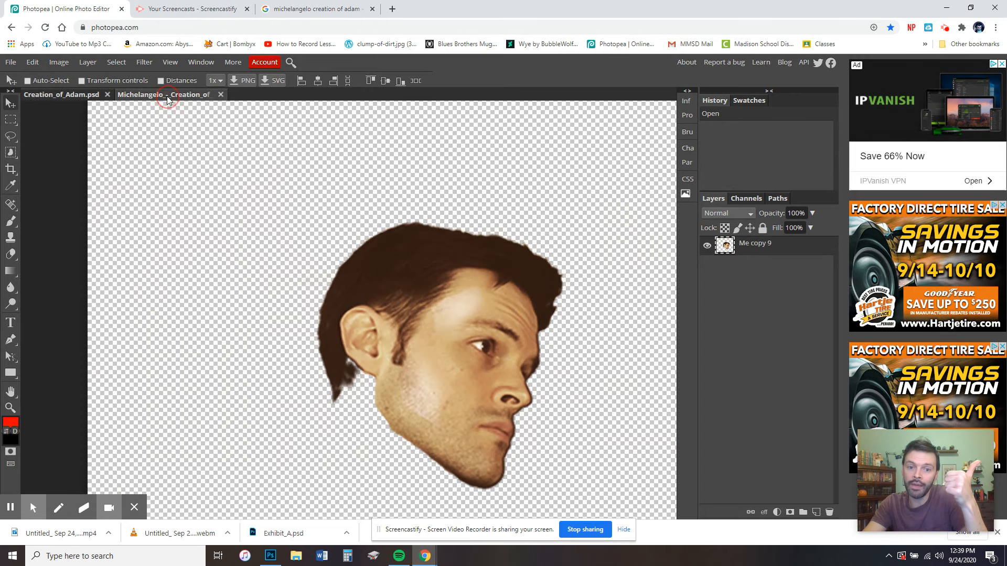
pyautogui.click(80, 98)
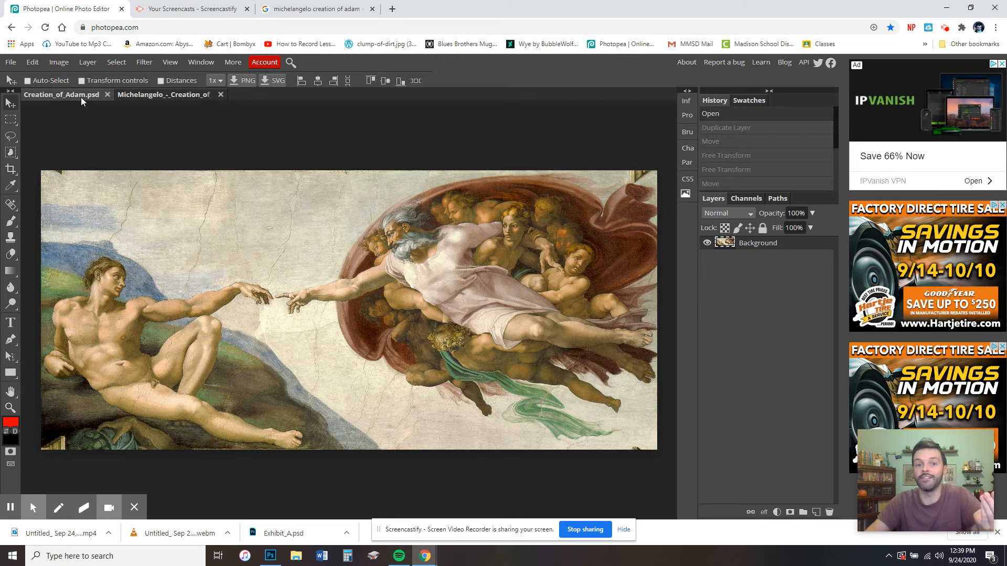
pyautogui.click(141, 98)
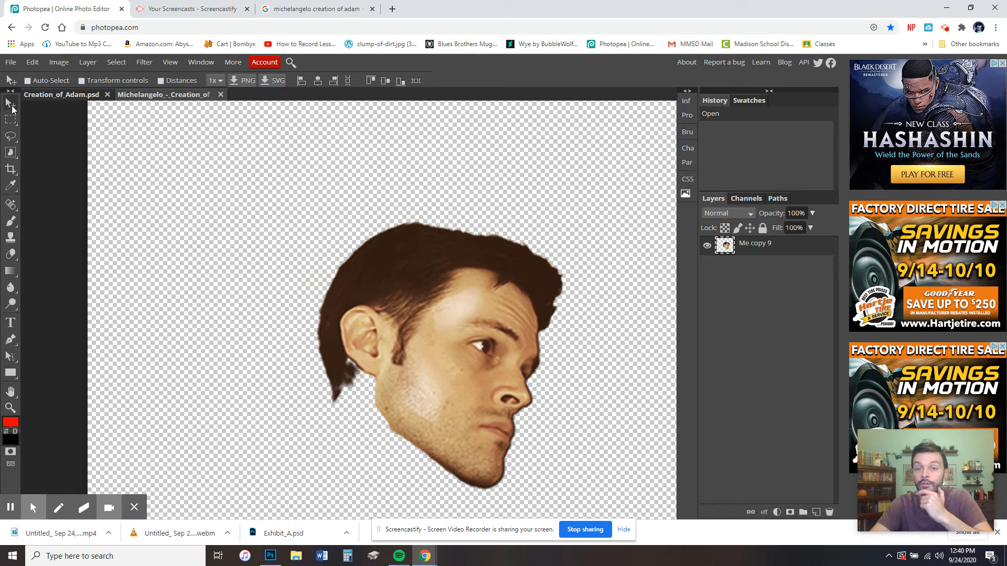
pyautogui.moveTo(461, 345); pyautogui.dragTo(301, 281)
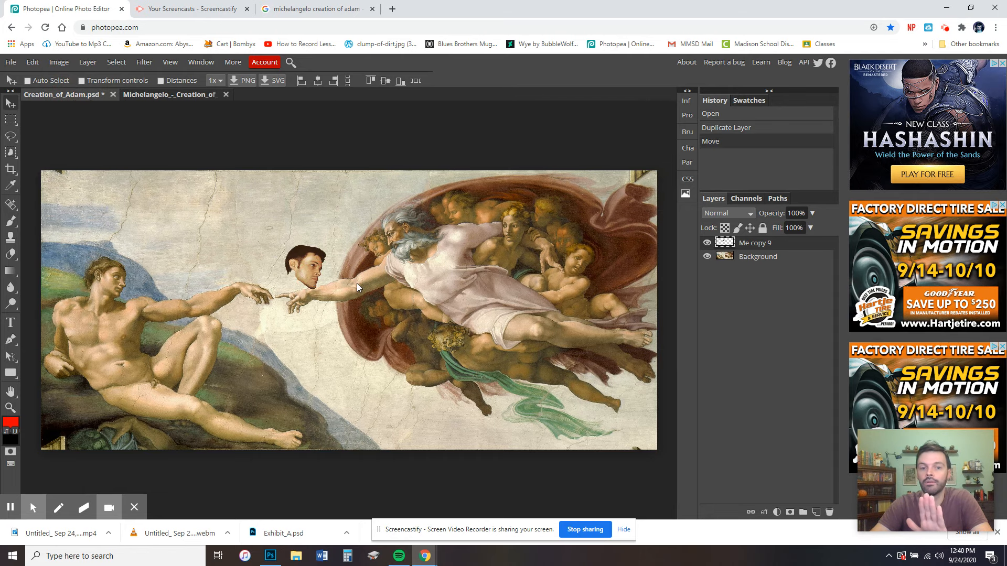
# Enlarge the head layer proportionally to about 208% with Free Transform and apply it
pyautogui.click(32, 62)
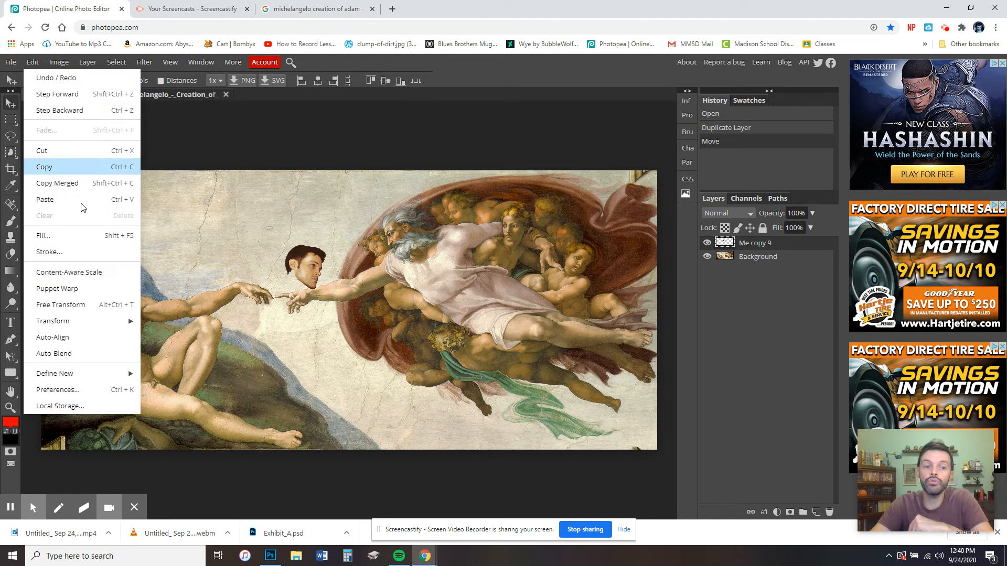
pyautogui.click(60, 305)
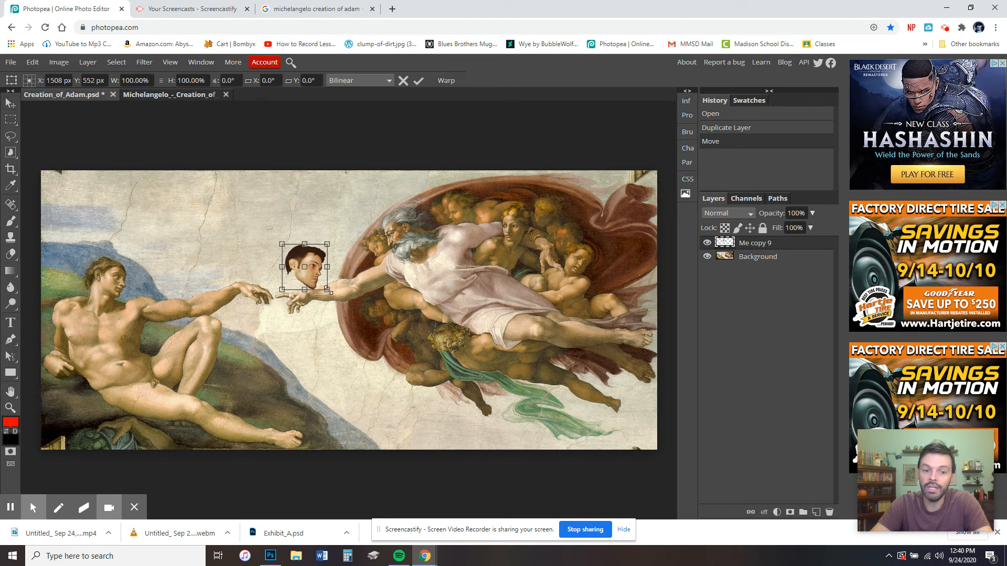
pyautogui.moveTo(328, 290)
pyautogui.mouseDown()
pyautogui.moveTo(408, 379)
pyautogui.moveTo(240, 213)
pyautogui.moveTo(316, 315)
pyautogui.moveTo(316, 293)
pyautogui.mouseUp()
pyautogui.moveTo(288, 236); pyautogui.dragTo(321, 266)
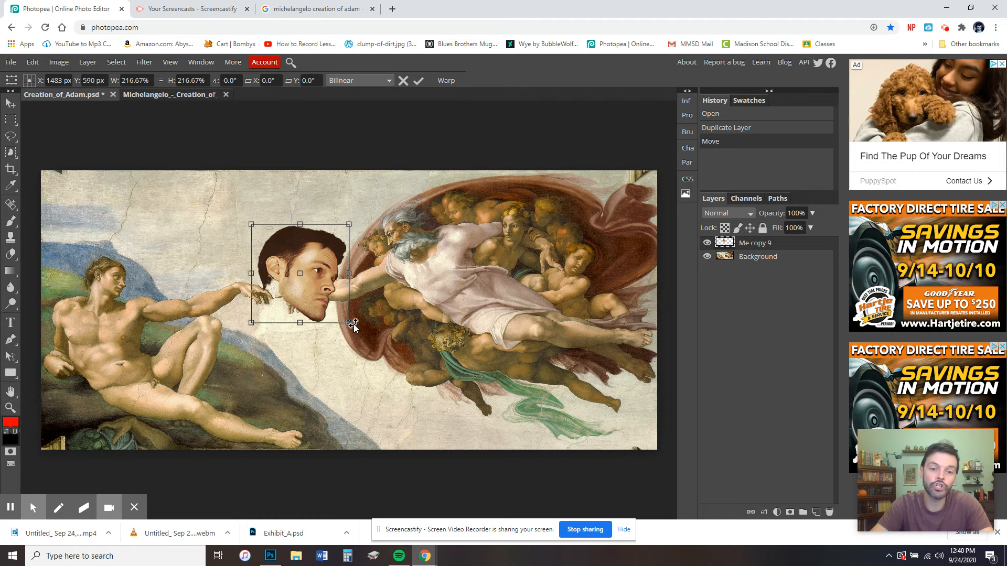
pyautogui.moveTo(351, 324); pyautogui.dragTo(345, 328)
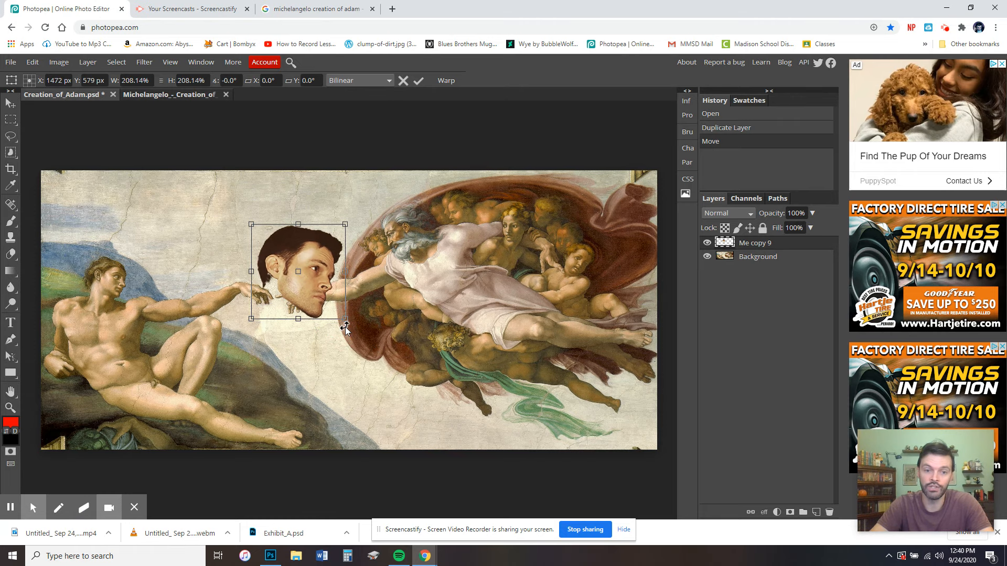
pyautogui.click(10, 408)
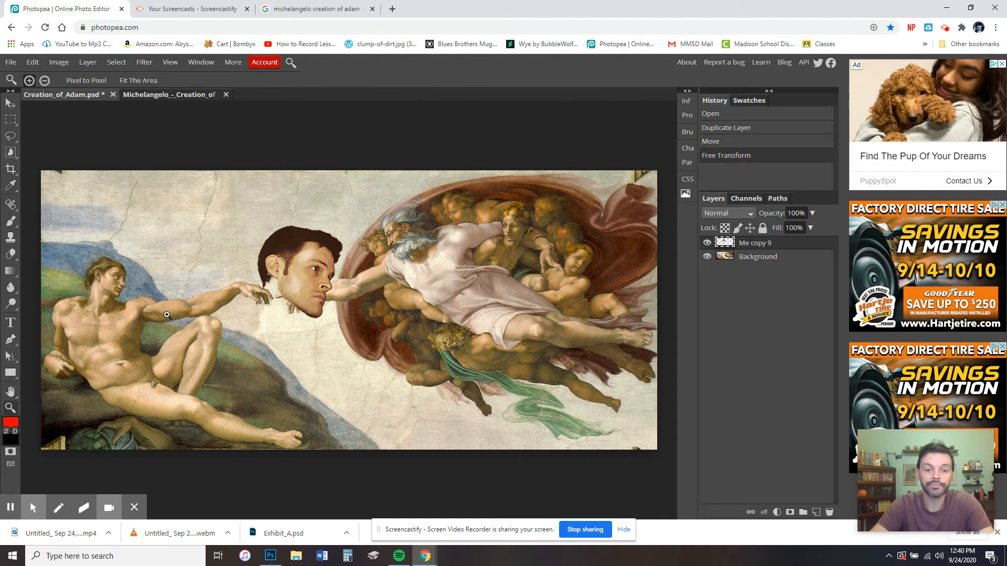
# Move the enlarged head over Adam's outstretched arm, beside his own head
pyautogui.click(104, 278)
pyautogui.click(104, 278)
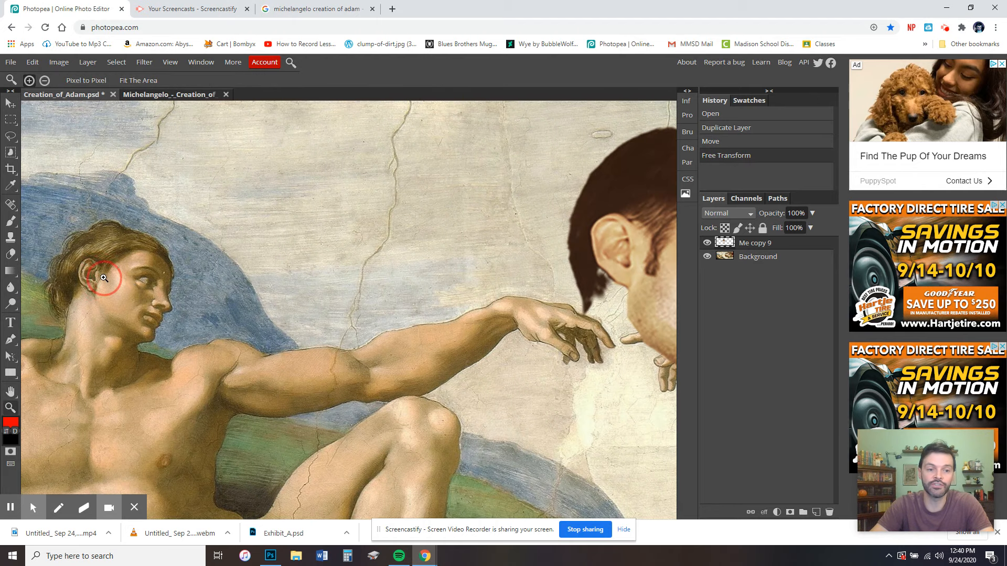
pyautogui.click(10, 103)
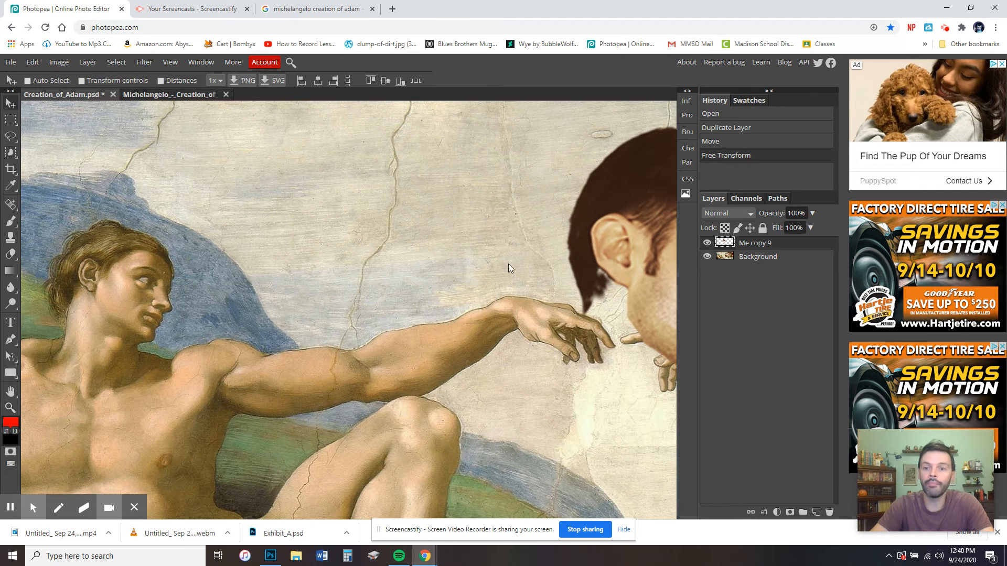
pyautogui.moveTo(634, 231); pyautogui.dragTo(340, 268)
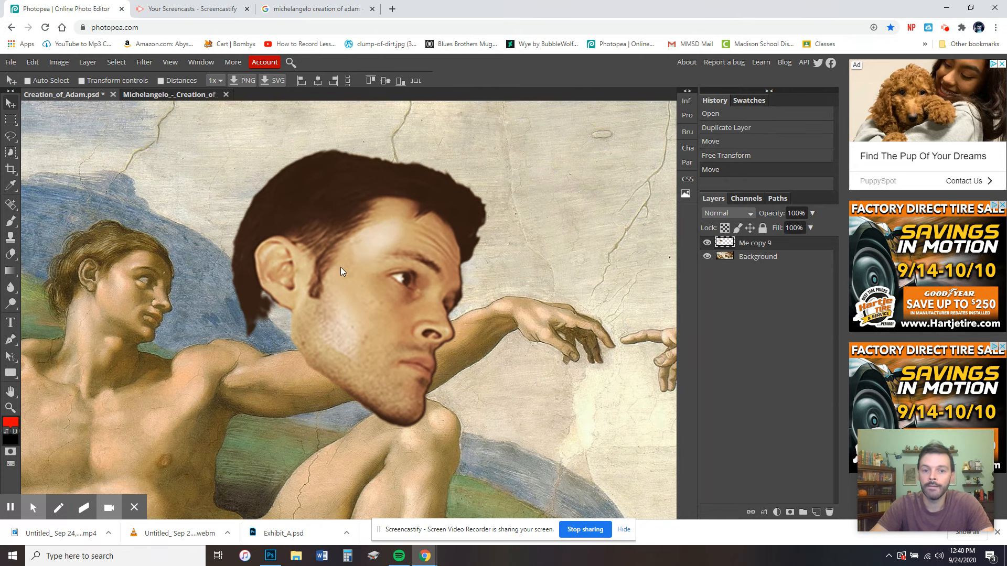
# Try squeezing the head layer's width to about 73% and rotating it slightly with Free Transform, and revert to the preceding Move state
pyautogui.click(32, 62)
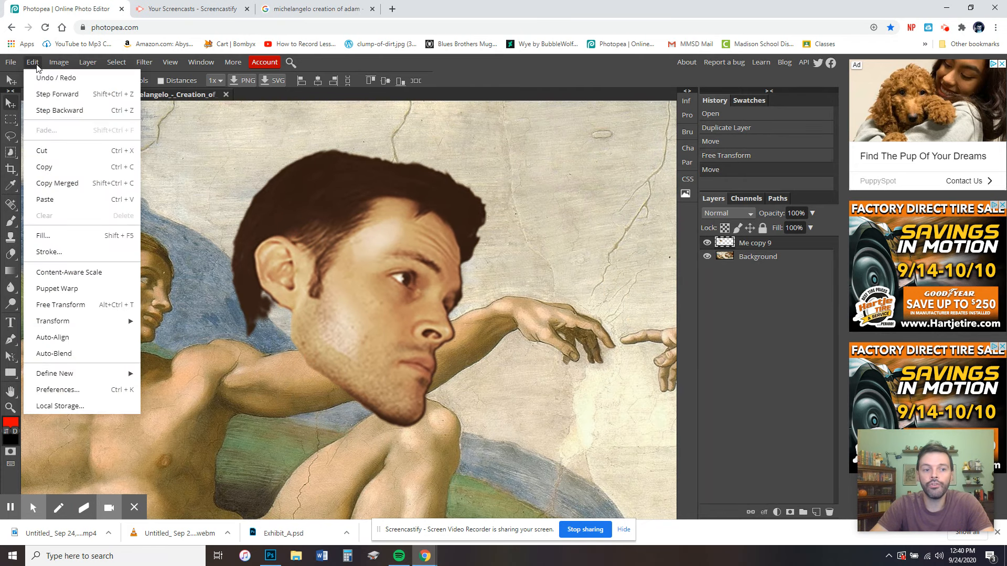
pyautogui.click(70, 305)
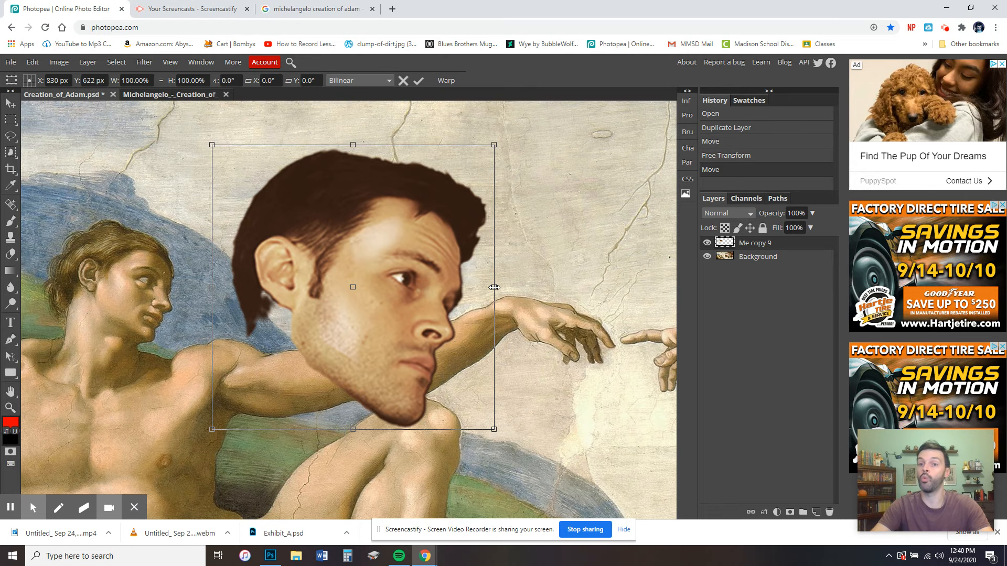
pyautogui.moveTo(494, 287); pyautogui.dragTo(419, 287)
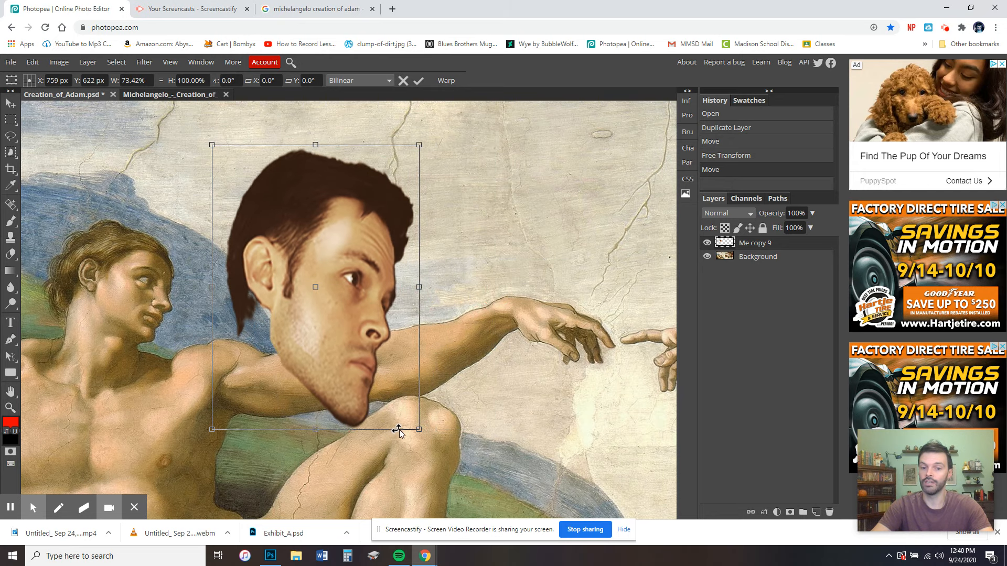
pyautogui.click(428, 429)
pyautogui.moveTo(429, 428)
pyautogui.mouseDown()
pyautogui.moveTo(456, 413)
pyautogui.moveTo(521, 283)
pyautogui.moveTo(477, 160)
pyautogui.moveTo(514, 251)
pyautogui.moveTo(490, 361)
pyautogui.moveTo(422, 446)
pyautogui.moveTo(437, 445)
pyautogui.mouseUp()
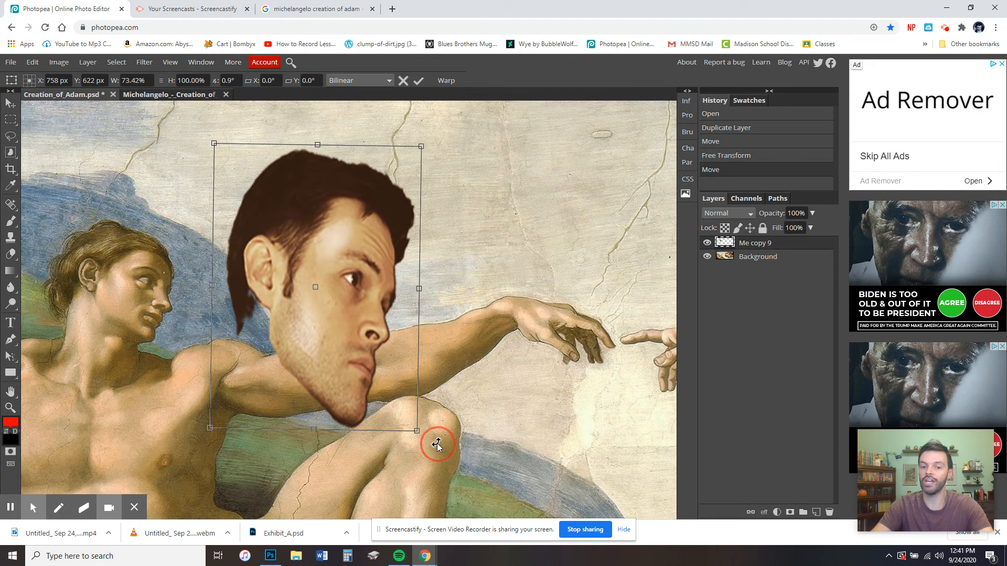
pyautogui.click(424, 288)
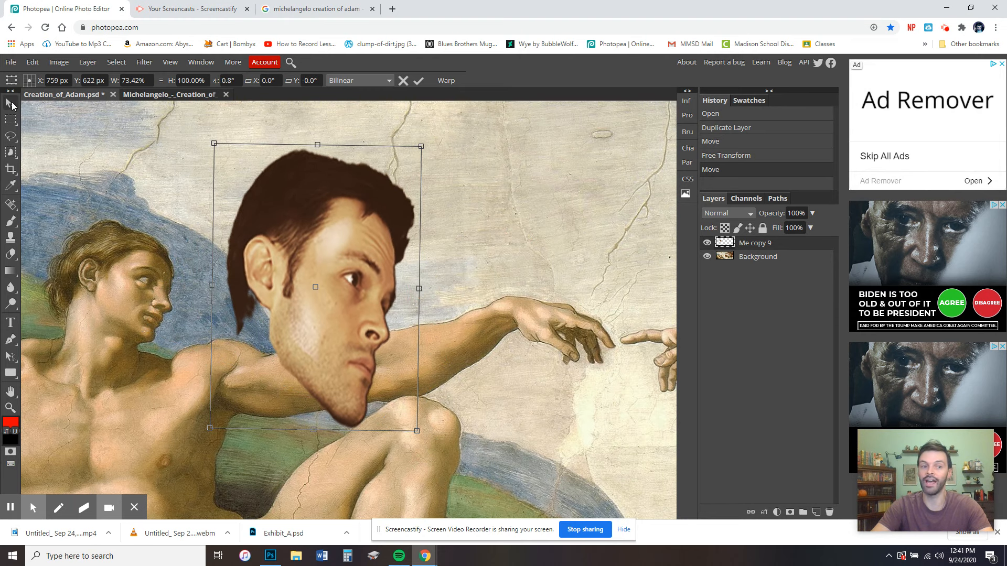
pyautogui.click(9, 102)
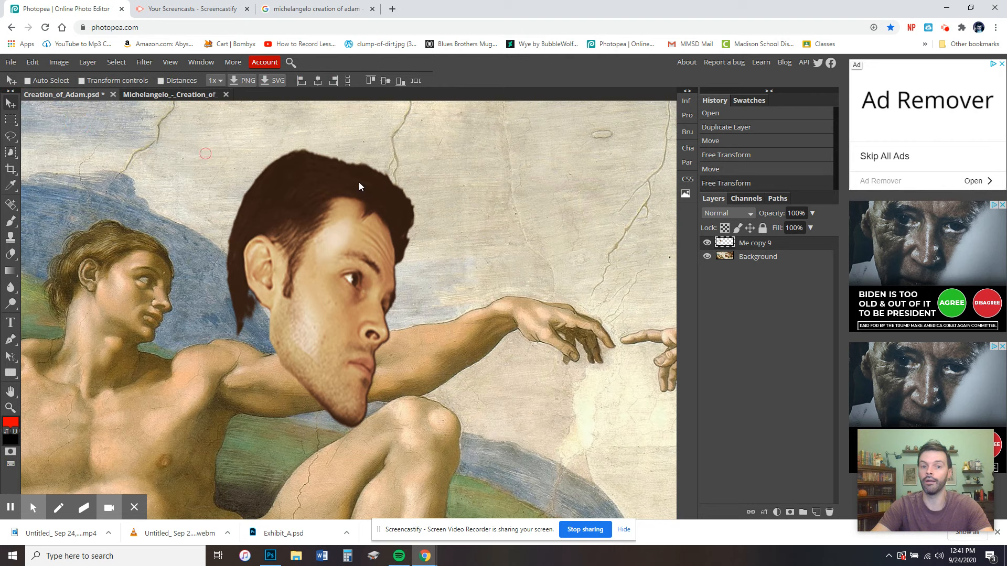
pyautogui.click(752, 171)
# Scale the head layer proportionally to about 69% with Free Transform, place it over Adam's head and apply the transform
pyautogui.click(33, 62)
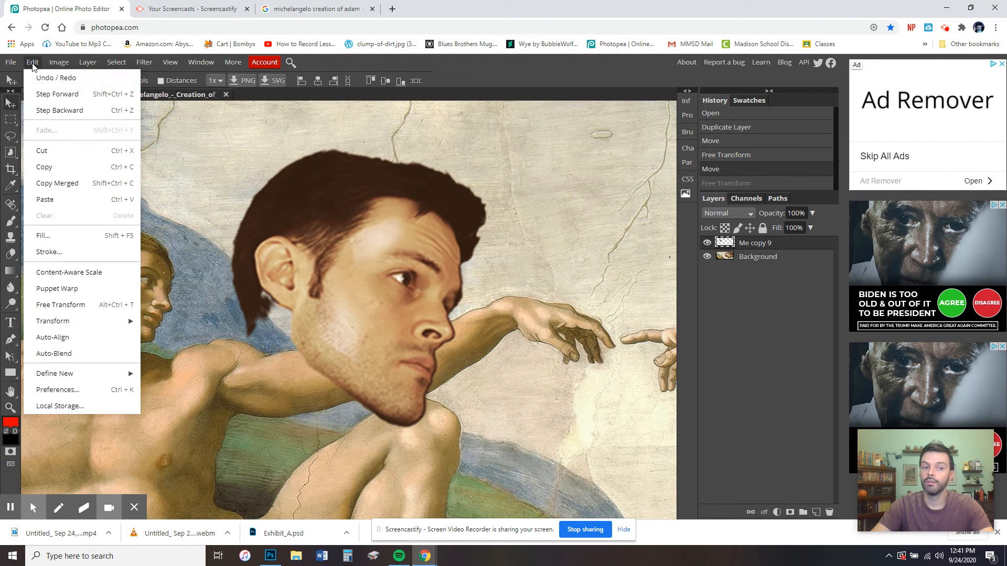
pyautogui.click(83, 301)
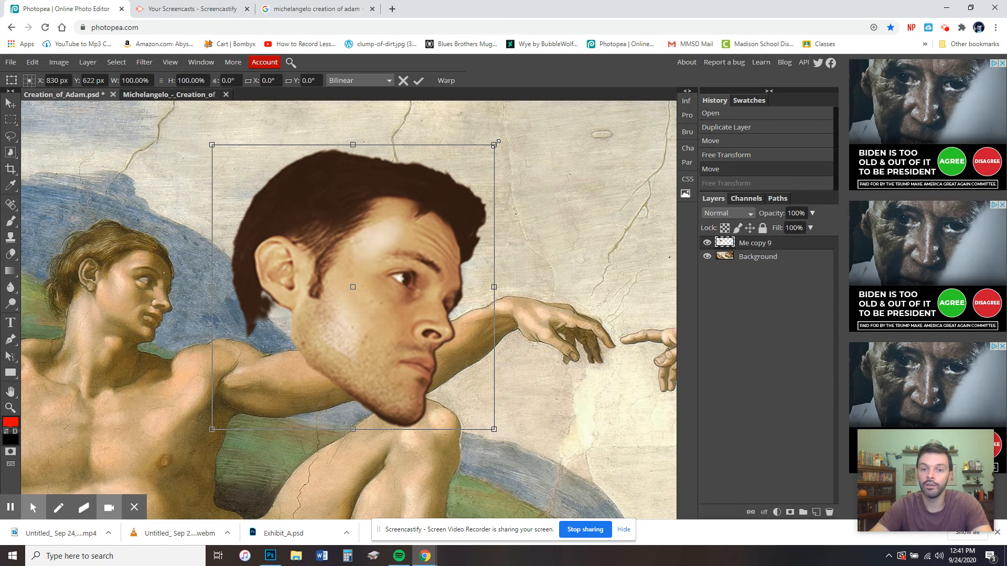
pyautogui.moveTo(496, 142); pyautogui.dragTo(407, 498)
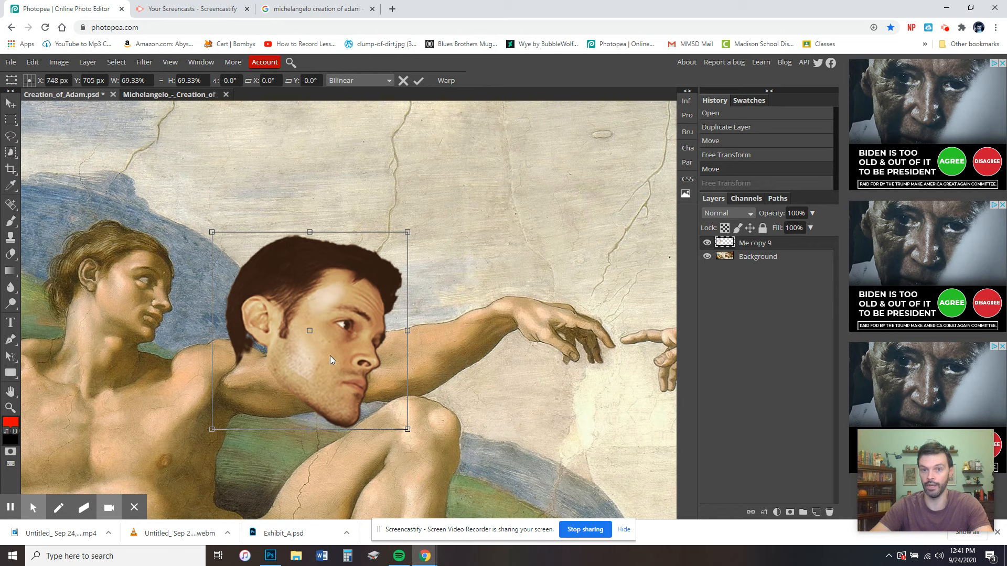
pyautogui.moveTo(326, 277); pyautogui.dragTo(136, 222)
pyautogui.click(10, 103)
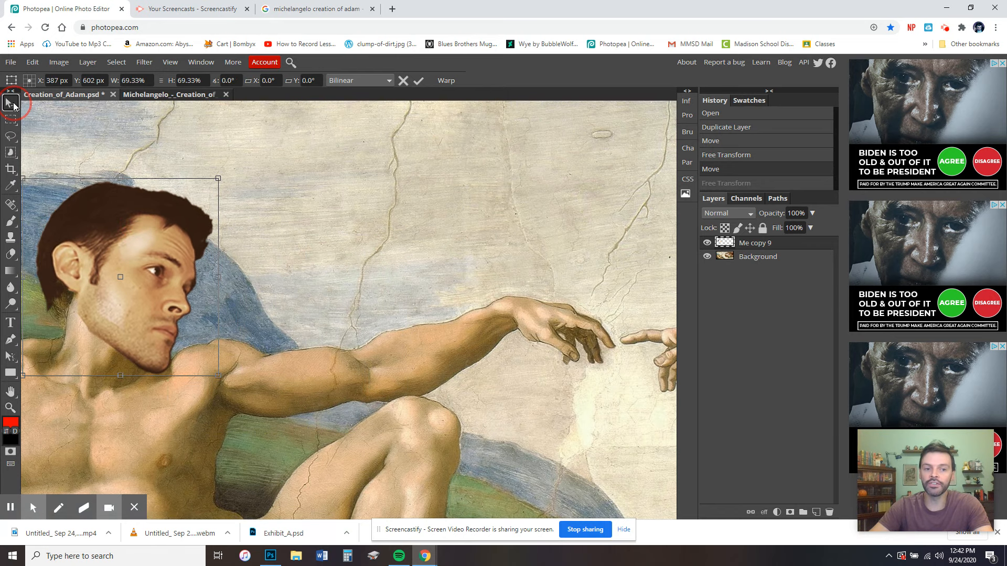
# Lower the opacity of the Me copy 9 layer to about 51%
pyautogui.click(783, 257)
pyautogui.click(784, 247)
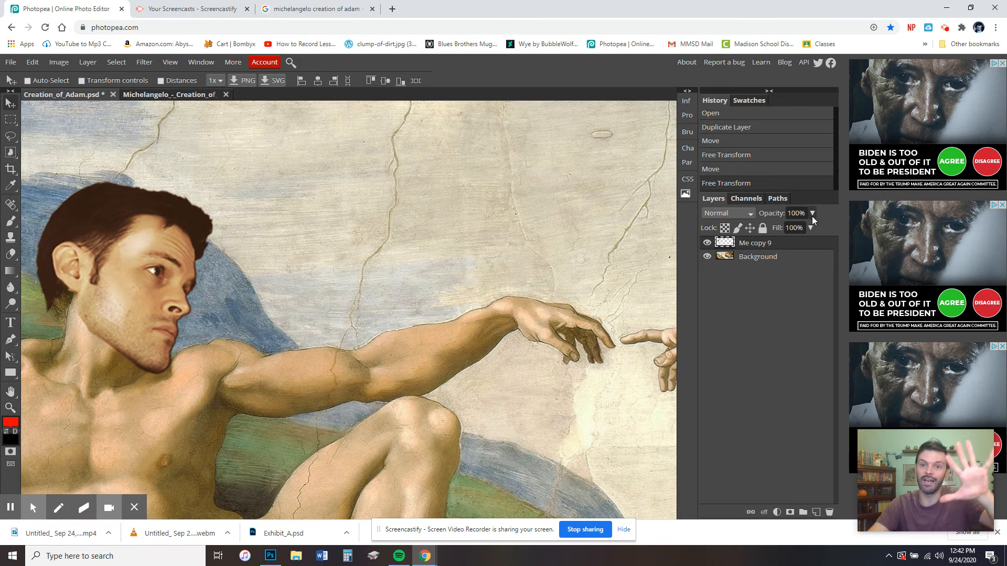
pyautogui.click(813, 215)
pyautogui.moveTo(812, 228)
pyautogui.mouseDown()
pyautogui.moveTo(763, 234)
pyautogui.moveTo(814, 243)
pyautogui.mouseUp()
pyautogui.click(780, 256)
pyautogui.click(810, 227)
pyautogui.moveTo(808, 225)
pyautogui.mouseDown()
pyautogui.moveTo(778, 230)
pyautogui.moveTo(829, 228)
pyautogui.mouseUp()
pyautogui.click(781, 243)
pyautogui.click(811, 214)
pyautogui.moveTo(815, 233); pyautogui.dragTo(789, 237)
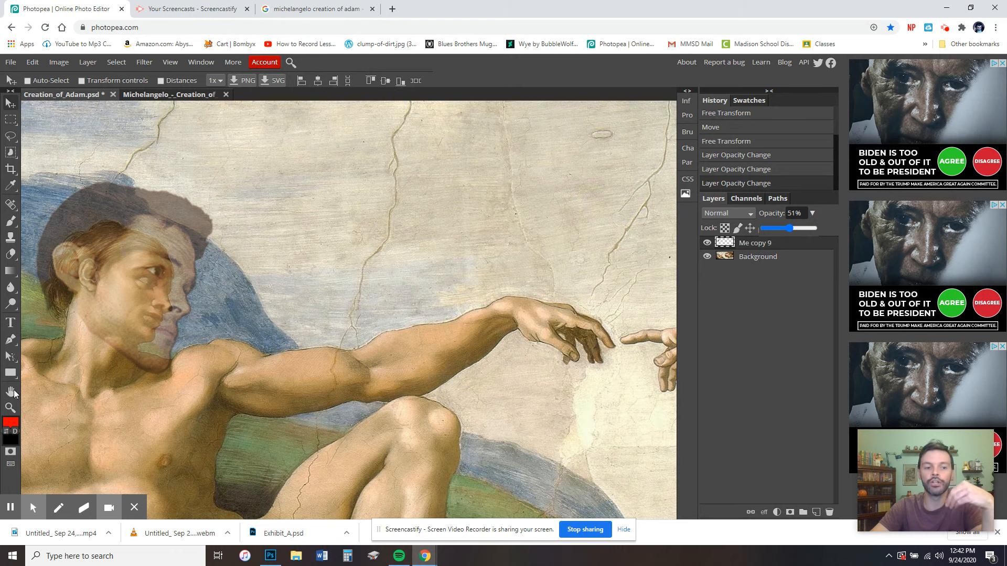
# Use Free Transform to shrink the semi-transparent head to about 74% and rotate it about -10.9° over Adam's face
pyautogui.click(10, 408)
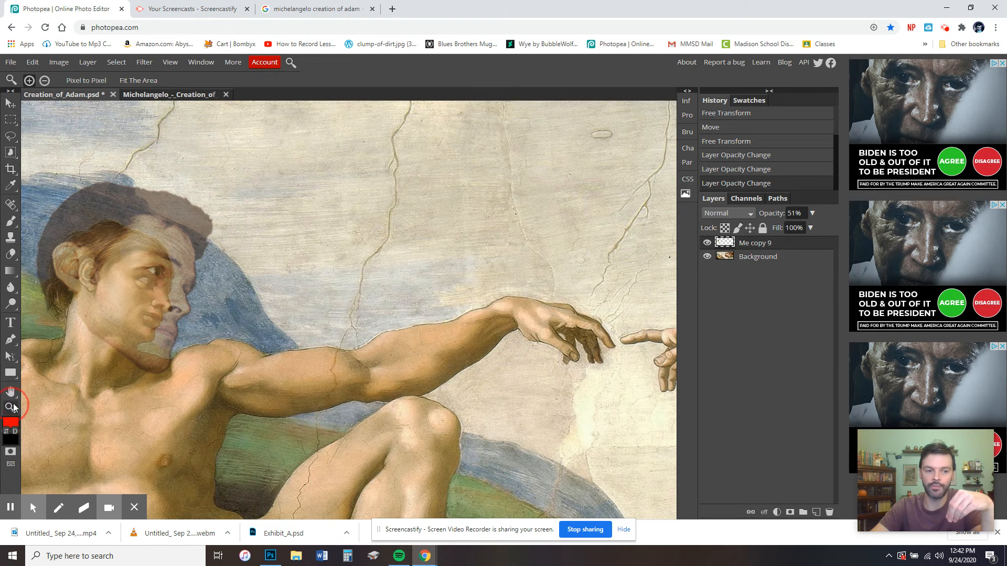
pyautogui.click(33, 62)
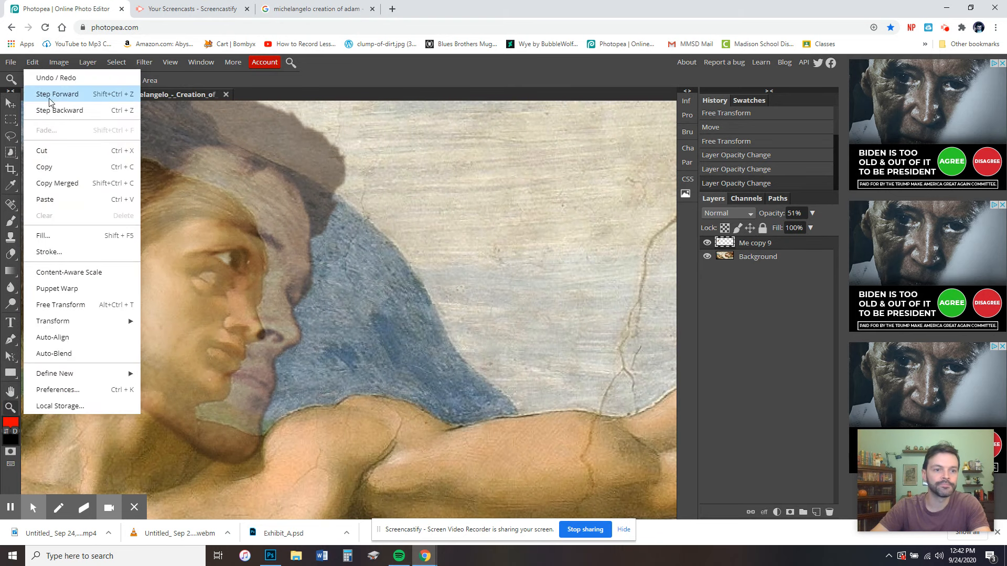
pyautogui.click(71, 305)
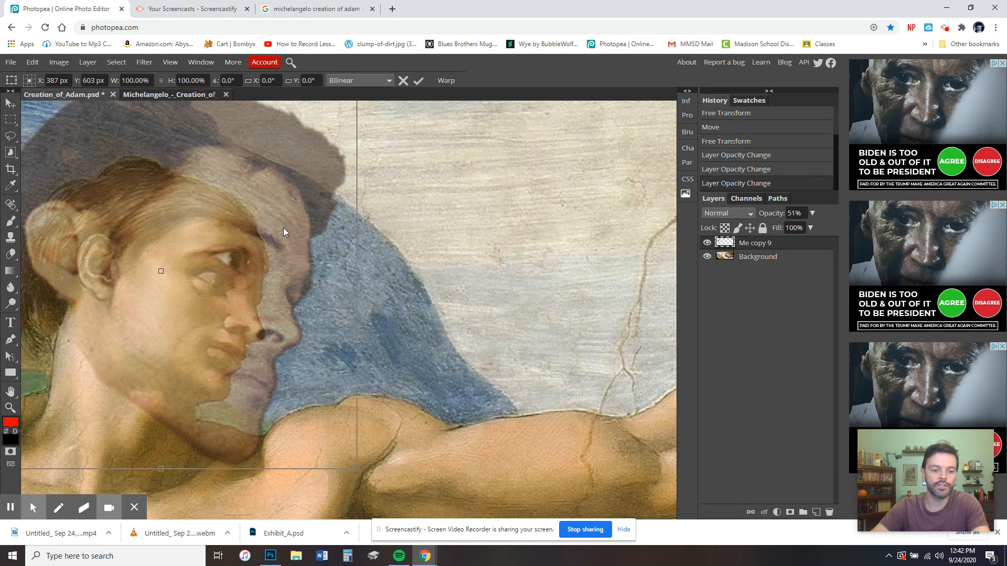
pyautogui.moveTo(355, 470); pyautogui.dragTo(257, 373)
pyautogui.moveTo(175, 272); pyautogui.dragTo(211, 348)
pyautogui.moveTo(377, 423); pyautogui.dragTo(310, 416)
pyautogui.click(209, 295)
pyautogui.moveTo(209, 295); pyautogui.dragTo(222, 294)
pyautogui.press('Left')
pyautogui.press('Left')
pyautogui.press('Left')
pyautogui.press('Left')
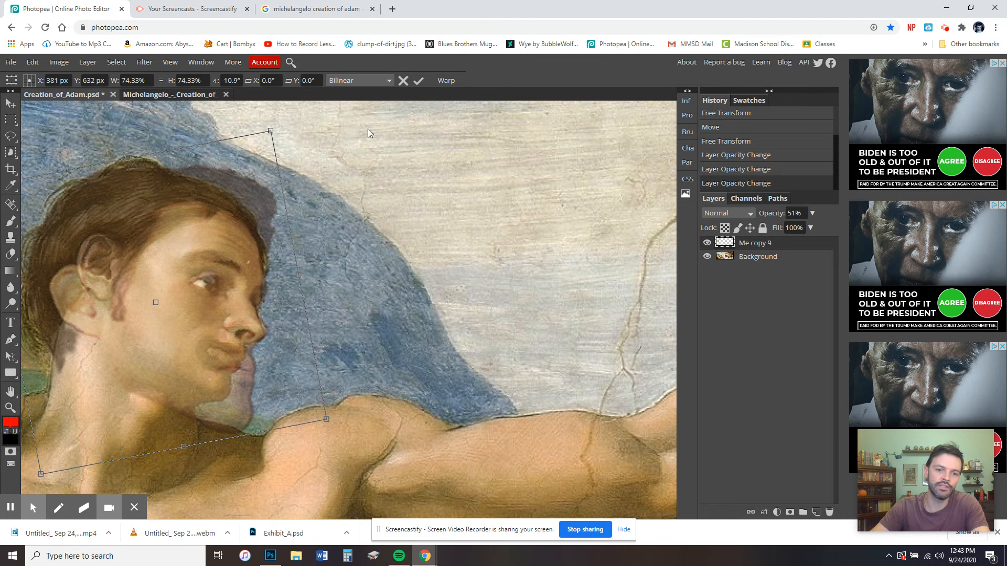
# Refine the head's Free Transform to about 72% scale and -6.8° rotation over Adam's face, apply it, and nudge the head slightly down
pyautogui.moveTo(294, 106); pyautogui.dragTo(294, 110)
pyautogui.moveTo(213, 250); pyautogui.dragTo(211, 244)
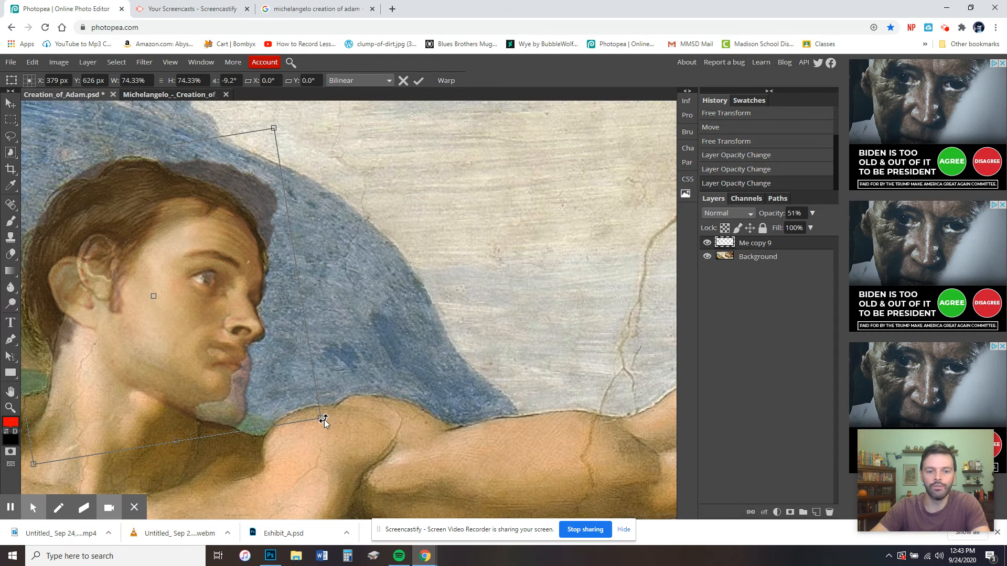
pyautogui.moveTo(322, 417); pyautogui.dragTo(315, 413)
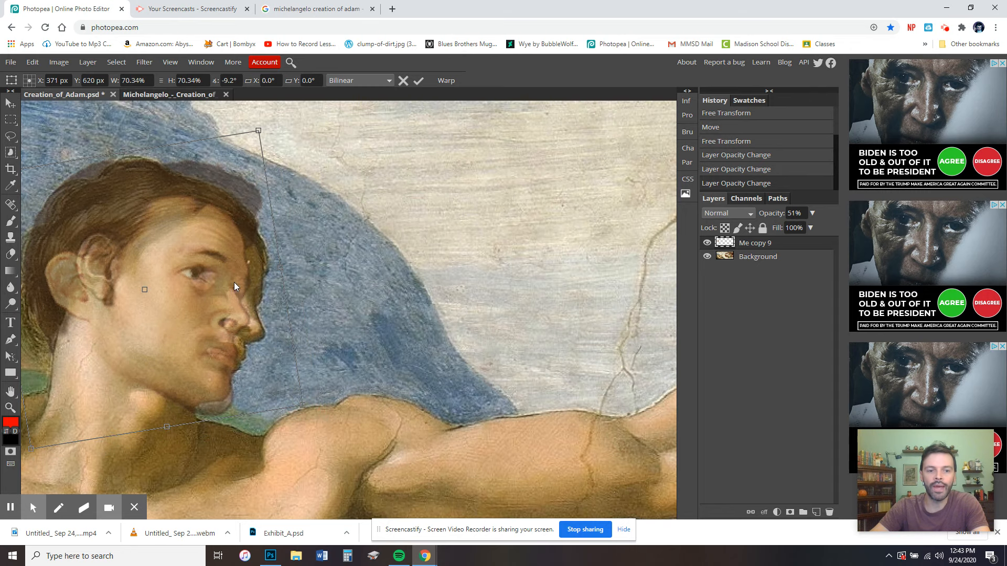
pyautogui.moveTo(238, 282); pyautogui.dragTo(230, 271)
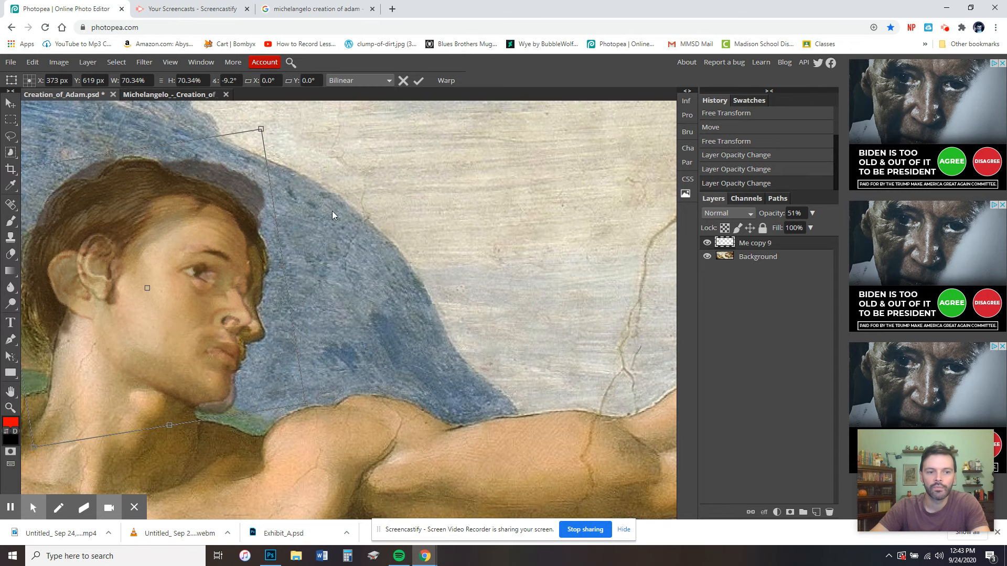
pyautogui.moveTo(339, 215); pyautogui.dragTo(334, 217)
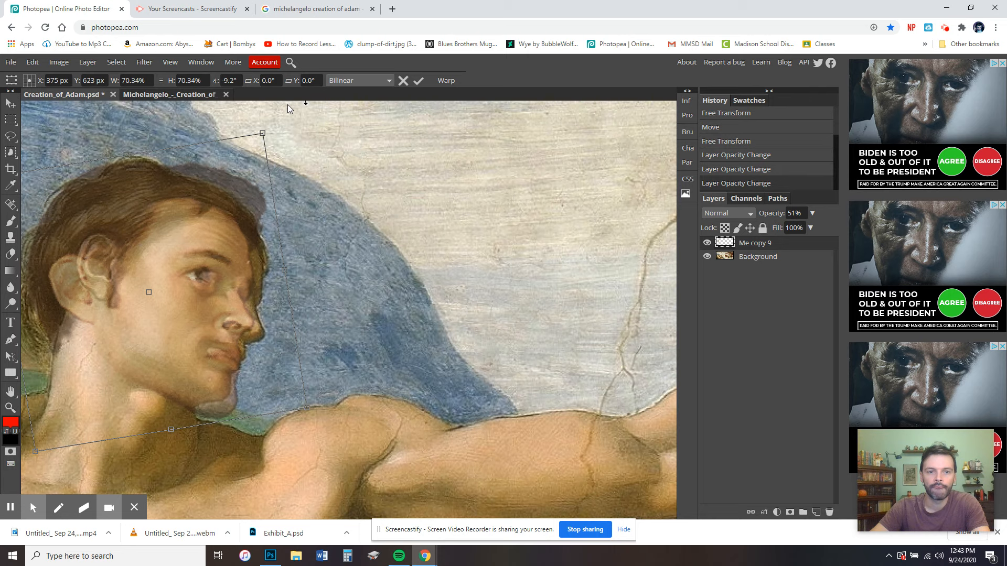
pyautogui.moveTo(285, 116); pyautogui.dragTo(282, 152)
pyautogui.moveTo(242, 188); pyautogui.dragTo(244, 188)
pyautogui.moveTo(325, 413); pyautogui.dragTo(310, 401)
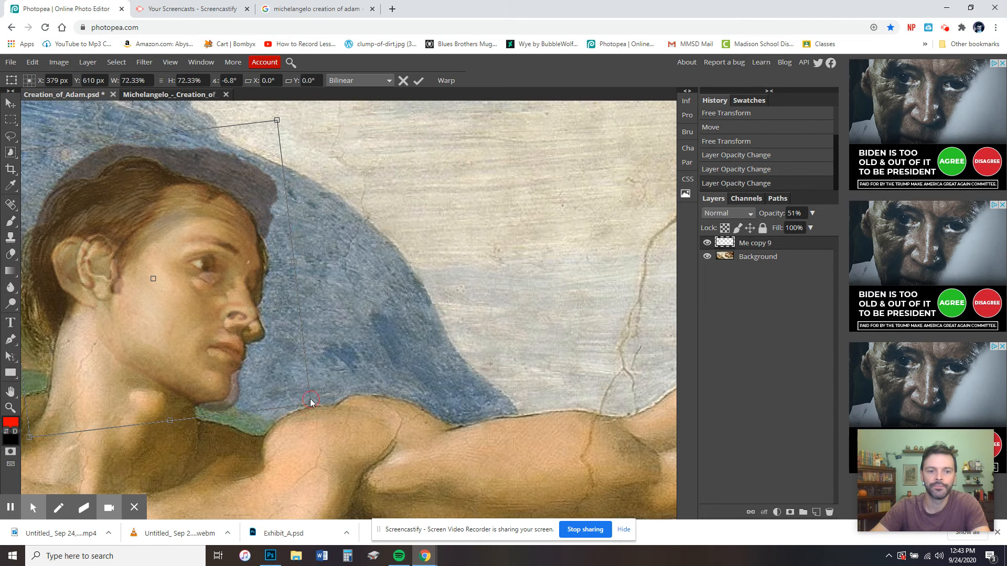
pyautogui.click(11, 104)
pyautogui.moveTo(171, 289); pyautogui.dragTo(171, 295)
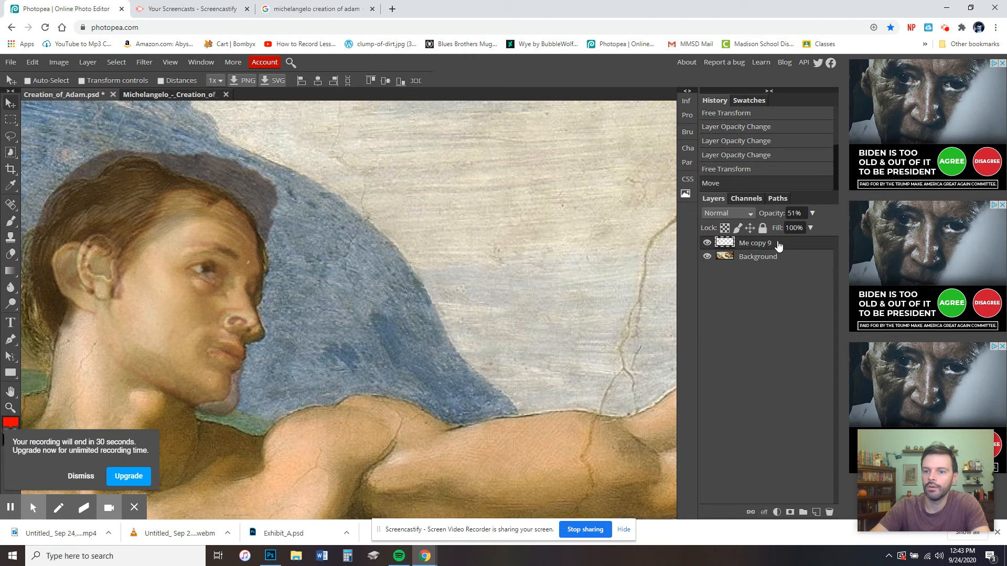
# Restore the Me copy 9 layer to 100% opacity and check the head's fit against the whole painting
pyautogui.click(811, 214)
pyautogui.moveTo(788, 228); pyautogui.dragTo(848, 231)
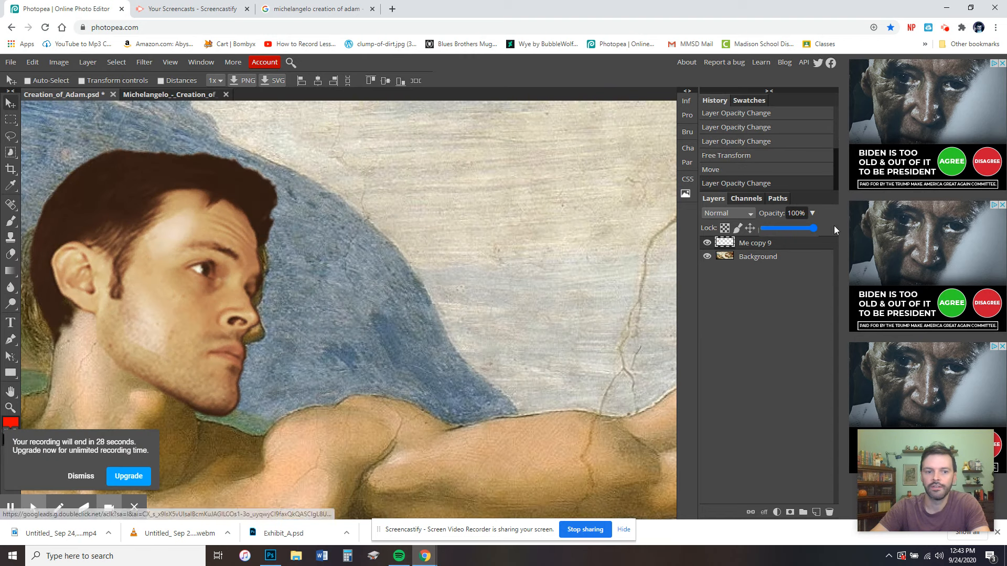
pyautogui.click(10, 407)
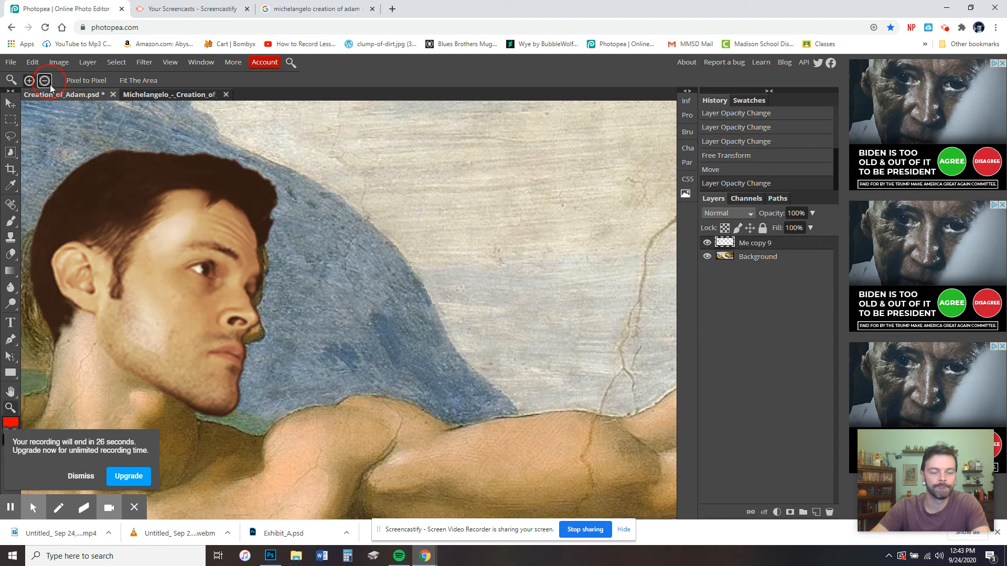
pyautogui.click(49, 84)
pyautogui.click(210, 218)
pyautogui.click(215, 222)
pyautogui.click(237, 231)
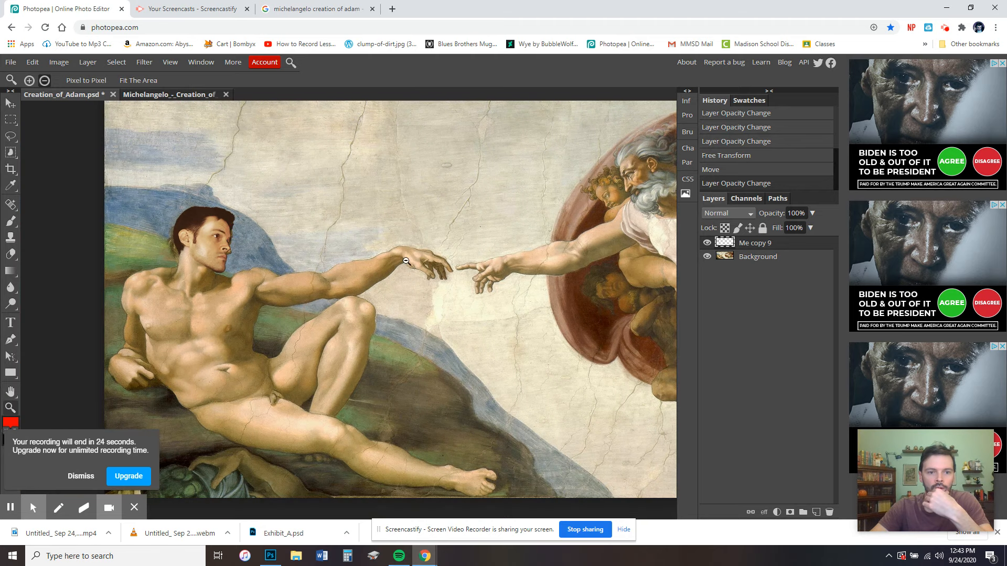